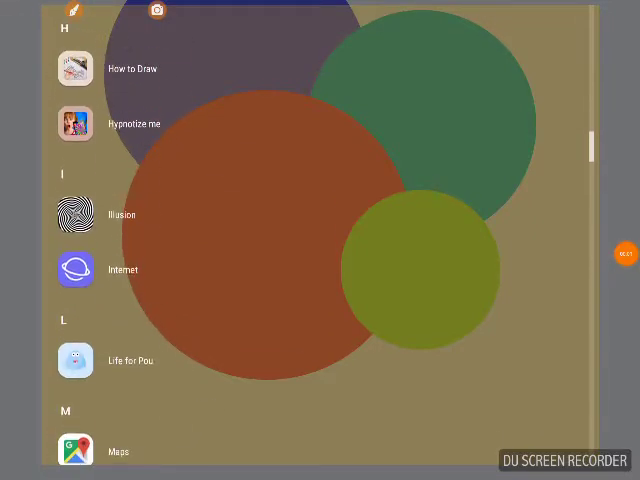
scroll(150, 240, "up", 3)
scroll(150, 240, "up", 3)
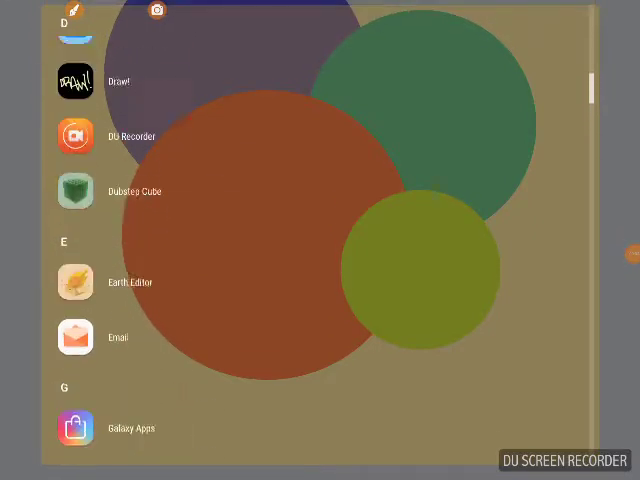
scroll(150, 240, "up", 3)
scroll(150, 240, "up", 3)
scroll(150, 240, "up", 3)
scroll(150, 240, "up", 2)
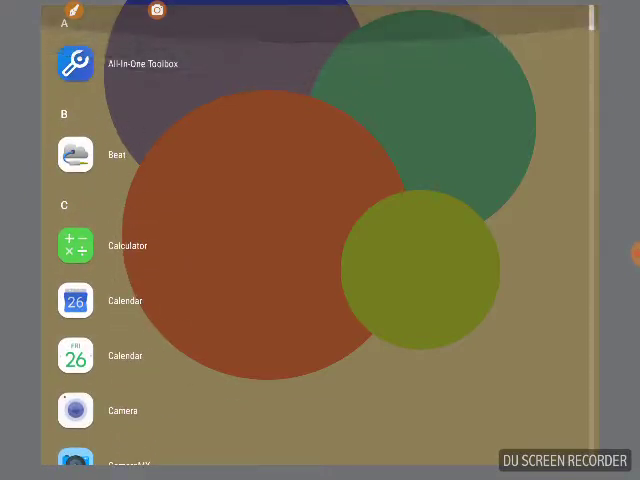
scroll(150, 240, "down", 1)
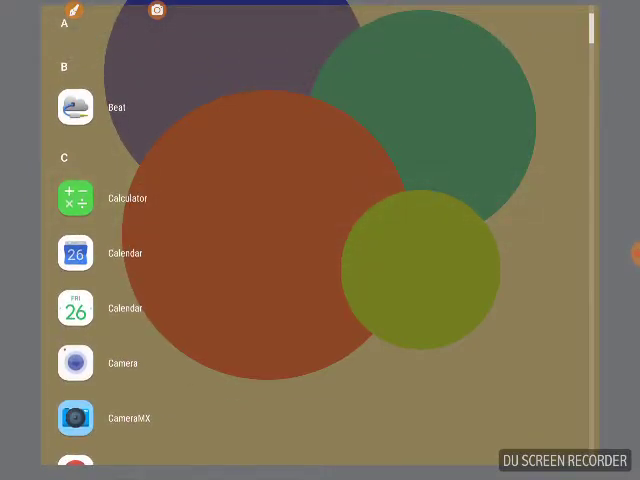
scroll(150, 240, "down", 4)
scroll(150, 240, "down", 4)
scroll(150, 240, "down", 3)
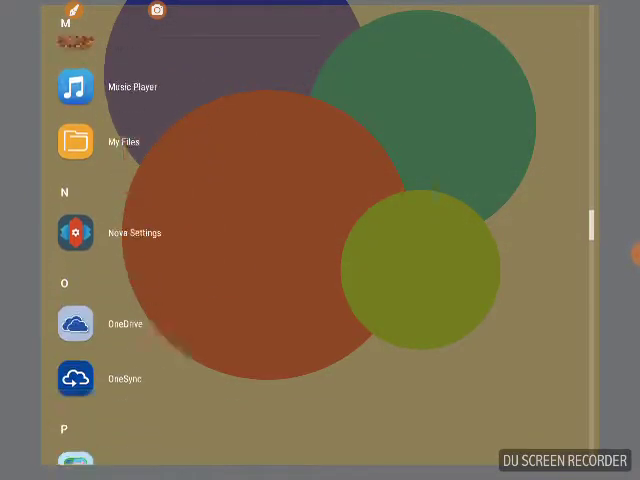
scroll(150, 240, "down", 2)
scroll(150, 240, "down", 4)
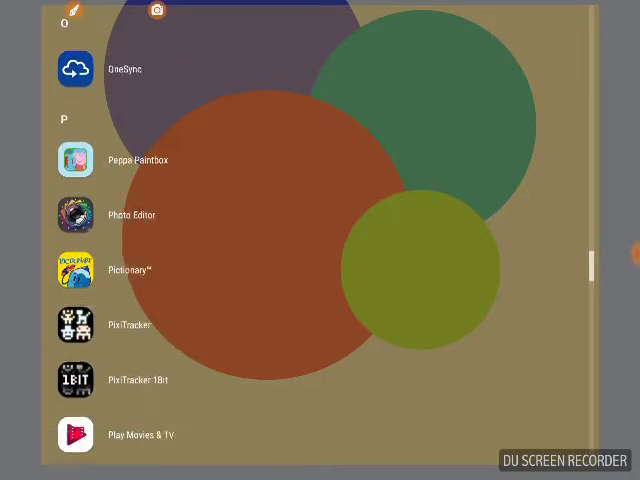
scroll(150, 240, "down", 3)
scroll(150, 240, "down", 5)
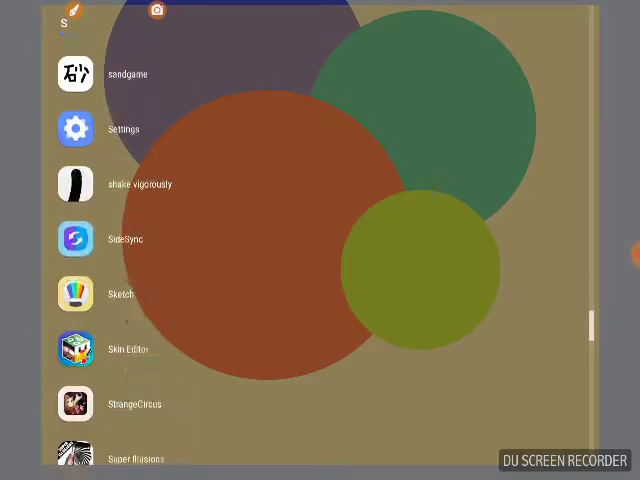
scroll(150, 240, "down", 3)
scroll(150, 240, "down", 1)
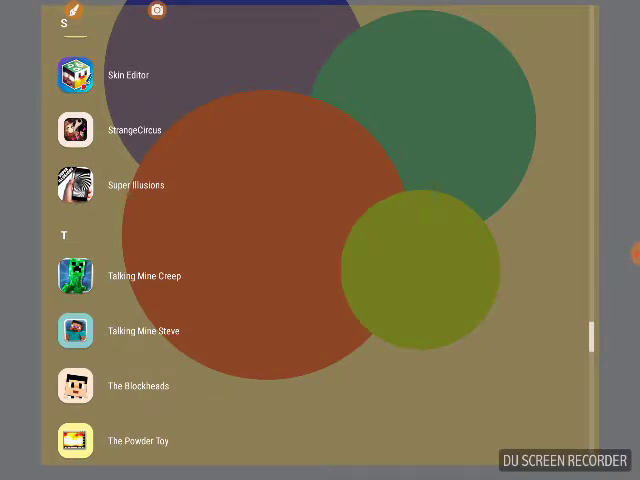
scroll(150, 240, "down", 2)
scroll(150, 240, "down", 4)
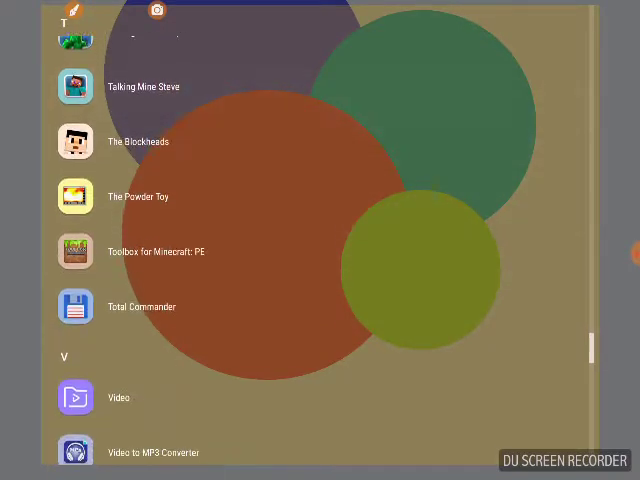
scroll(150, 240, "down", 4)
scroll(150, 240, "down", 2)
scroll(150, 240, "down", 5)
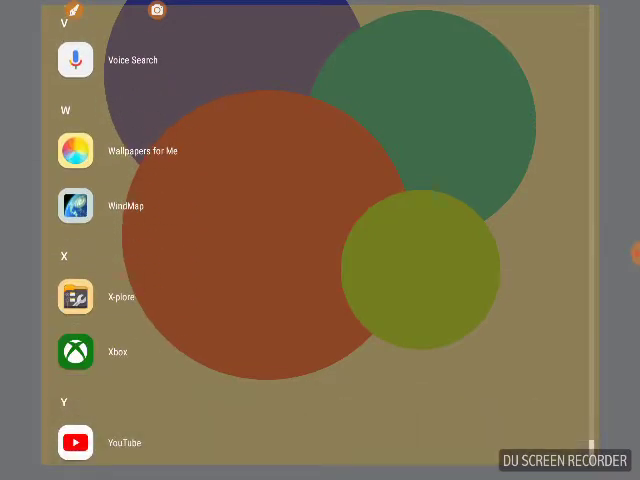
scroll(150, 240, "up", 4)
scroll(150, 240, "up", 3)
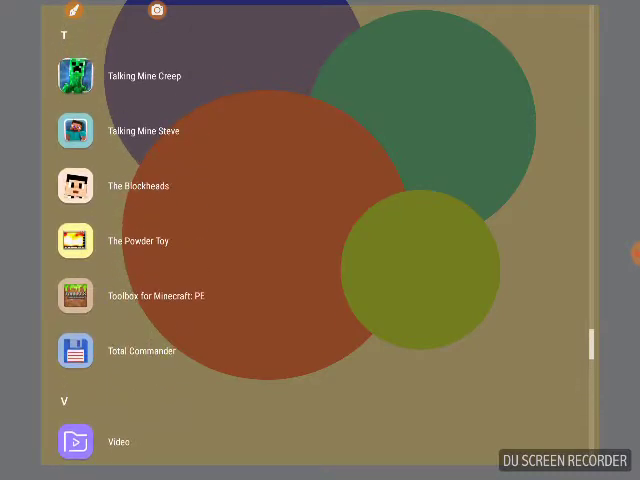
scroll(150, 240, "up", 3)
scroll(150, 240, "up", 3)
scroll(150, 240, "up", 3)
scroll(150, 240, "up", 1)
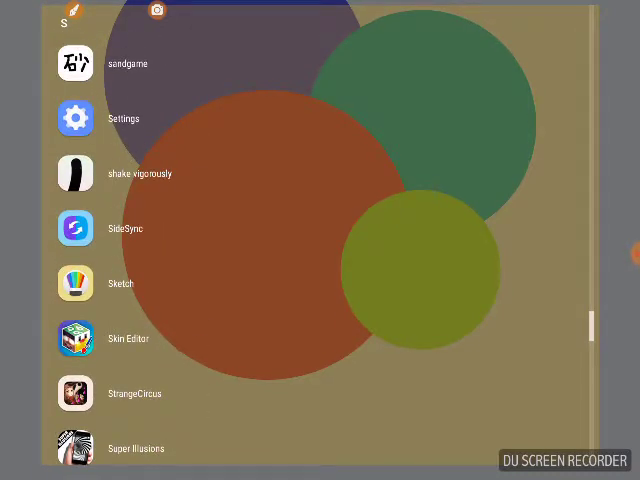
- Launch Adobe Photoshop Sketch from the S section of the app drawer
left_click(76, 283)
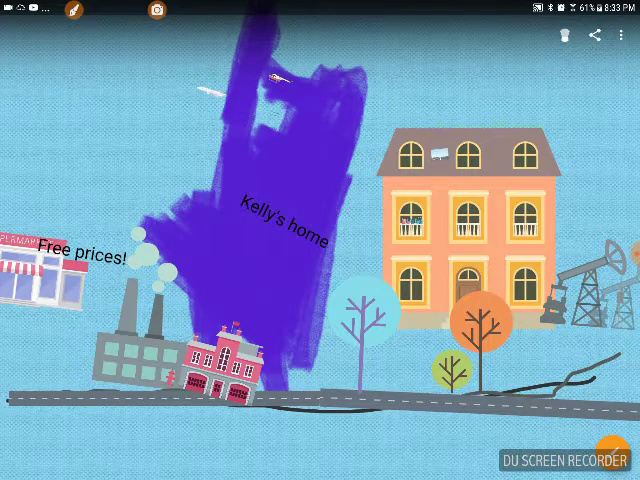
- Pull the tablet's notification and quick settings panel down over the city sketch
left_click_drag(320, 4, 320, 300)
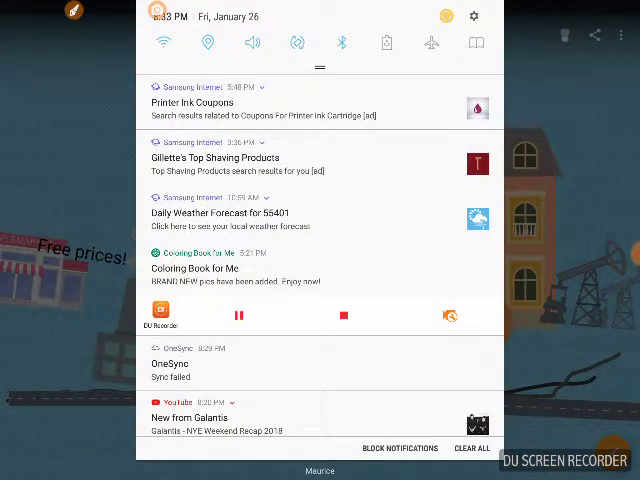
scroll(320, 250, "down", 5)
scroll(320, 250, "down", 5)
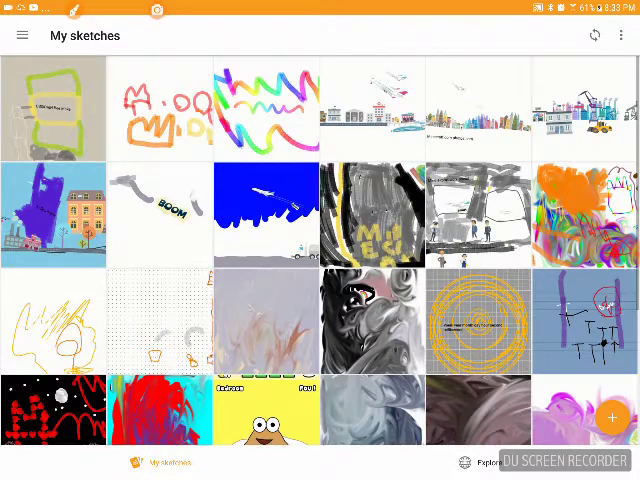
scroll(320, 300, "down", 8)
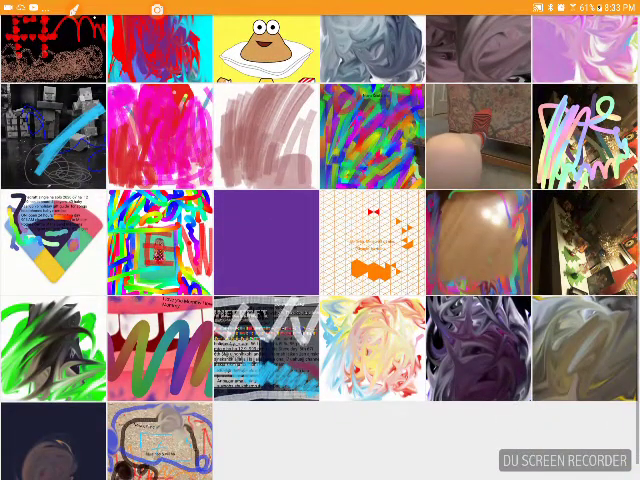
scroll(320, 240, "up", 5)
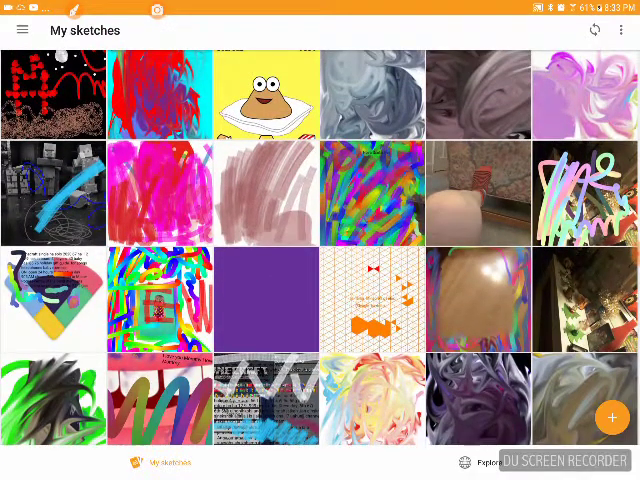
left_click(372, 298)
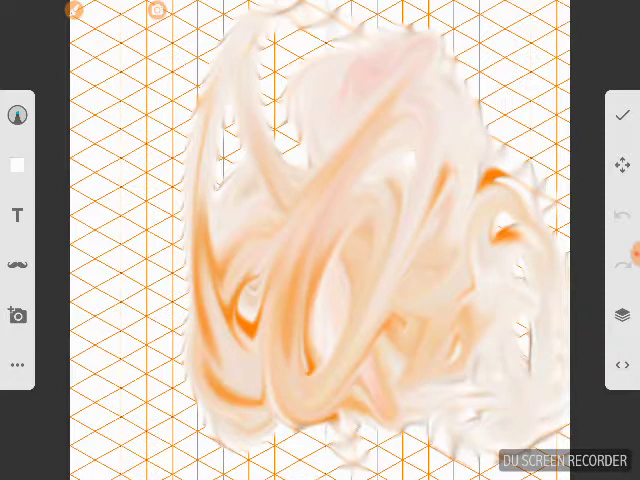
key("Escape")
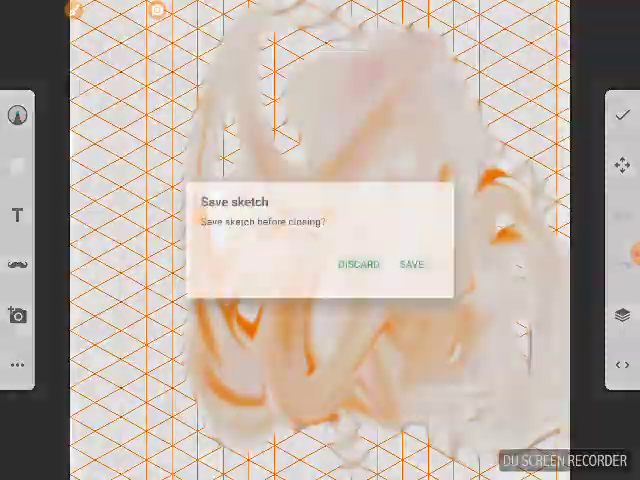
left_click(411, 264)
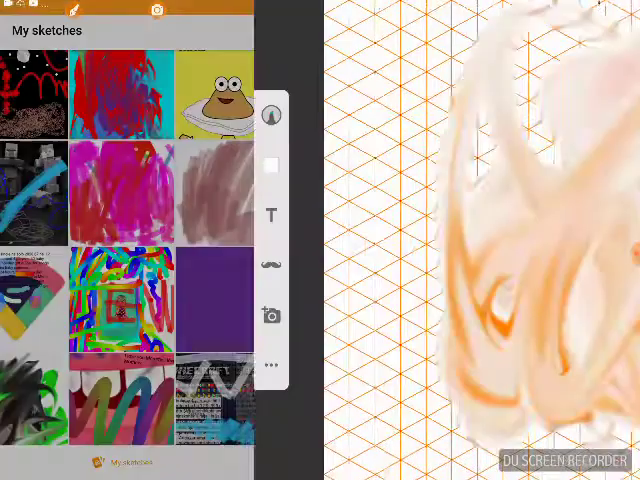
scroll(320, 240, "down", 3)
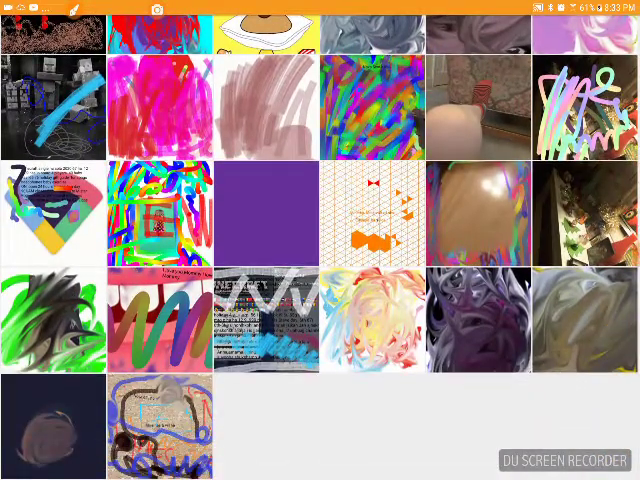
scroll(320, 240, "up", 4)
scroll(320, 240, "up", 1)
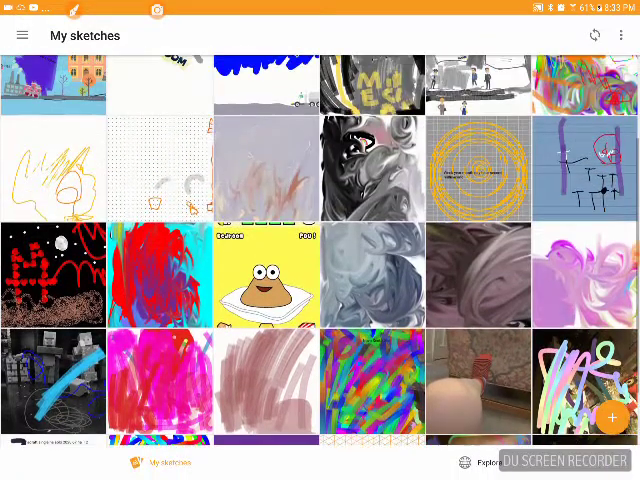
left_click(612, 417)
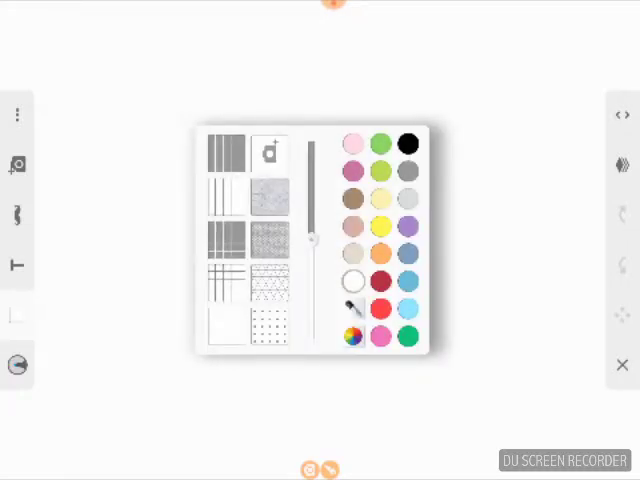
- Make the paper a square grid, try orange and red, then settle on white
left_click(226, 282)
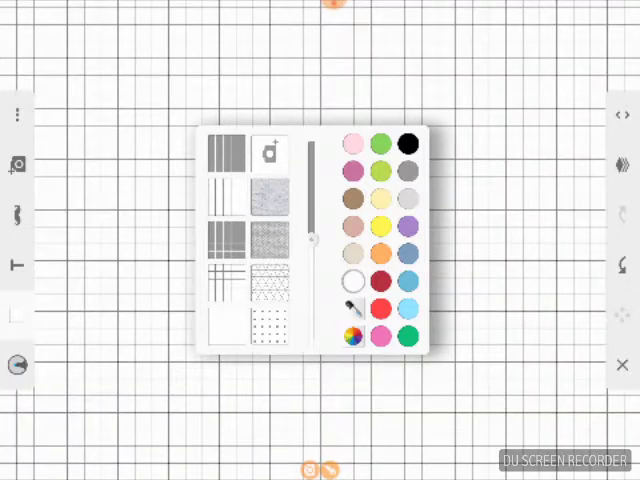
left_click(380, 253)
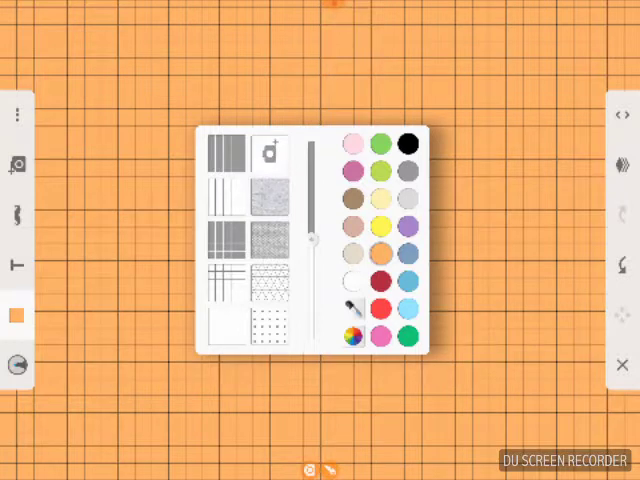
left_click(380, 309)
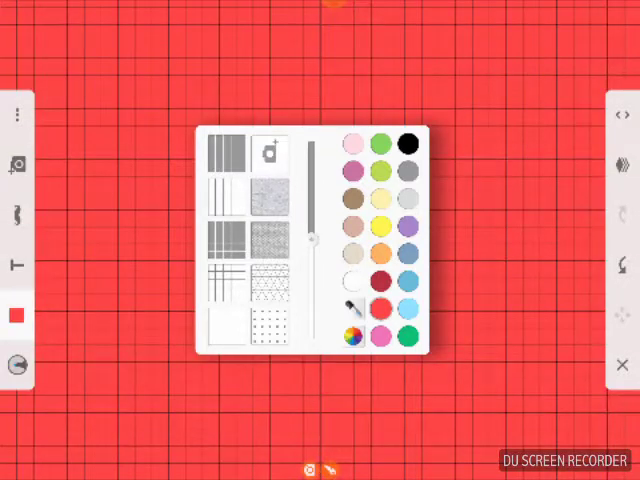
left_click(227, 325)
left_click(227, 150)
left_click(352, 282)
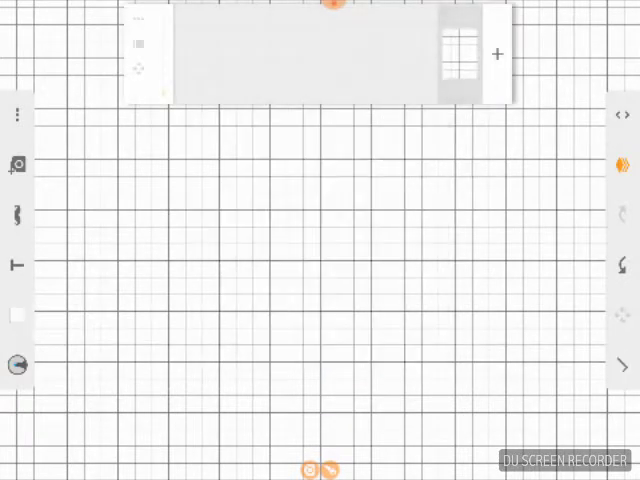
- Add a new layer with lowered opacity and preview the paper colour choices
left_click(497, 53)
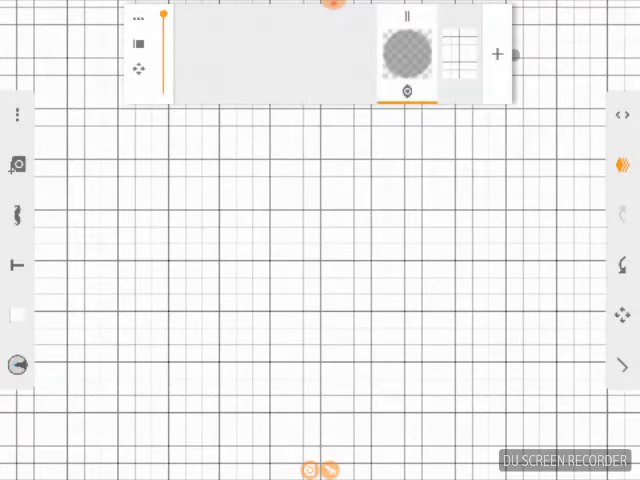
left_click_drag(163, 14, 163, 38)
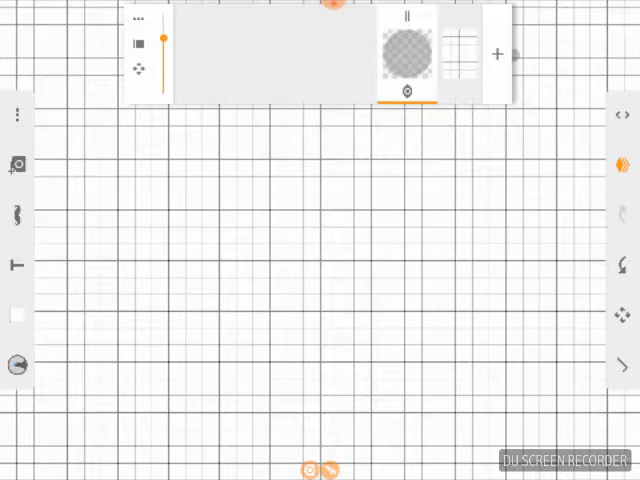
left_click(17, 364)
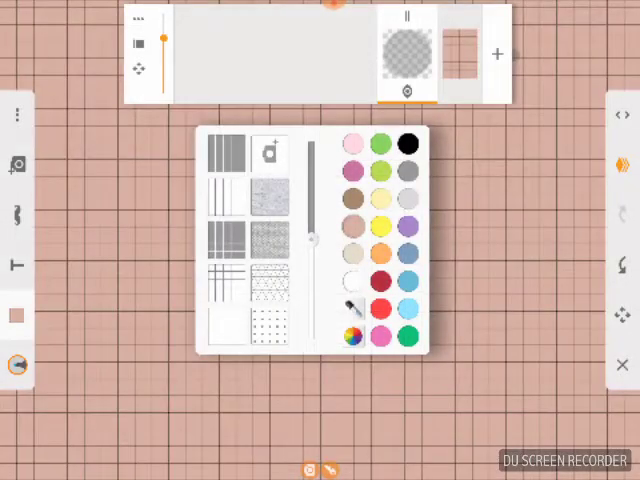
left_click(320, 420)
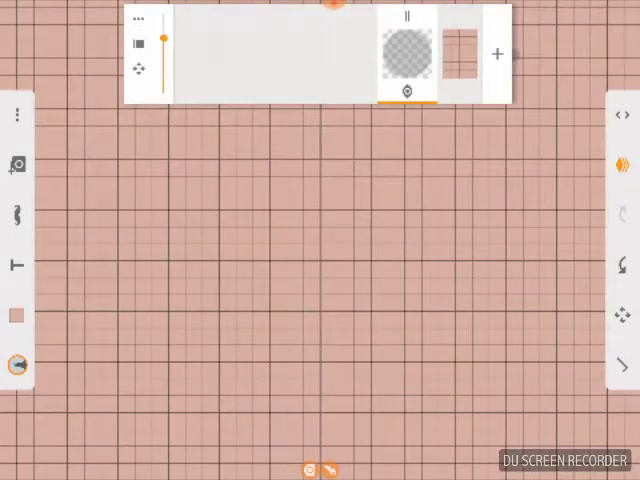
- Tint the grid paper light pink after trying pink and magenta
left_click(17, 314)
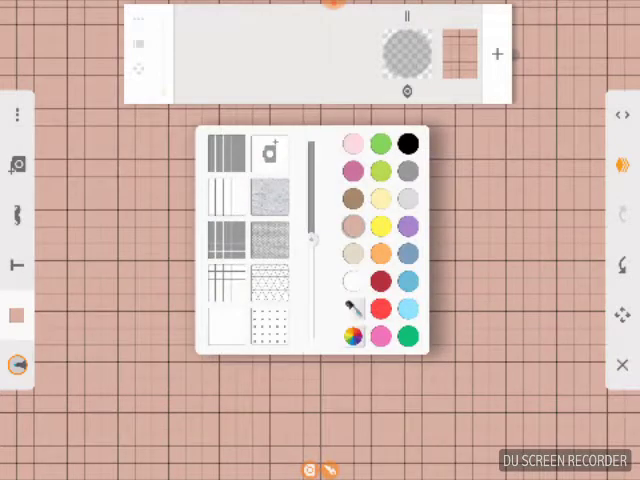
left_click(352, 145)
left_click(352, 171)
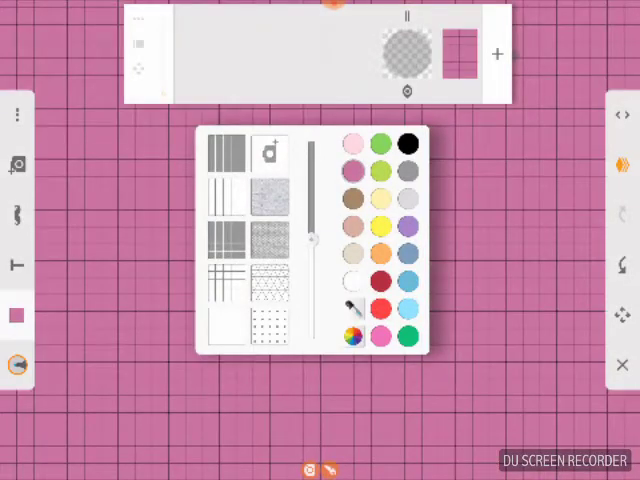
left_click(352, 145)
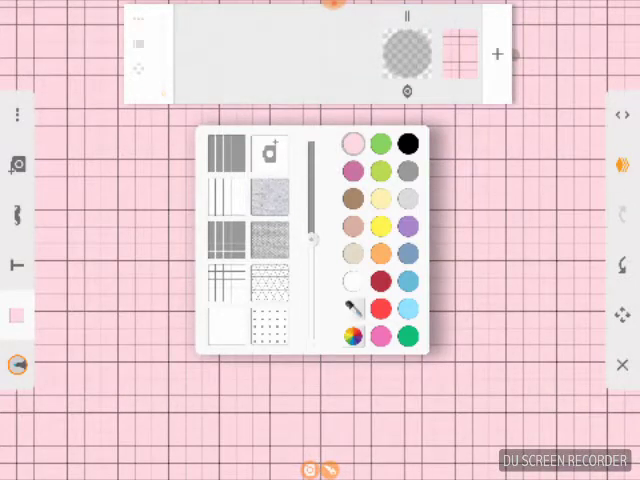
mouse_move(407, 55)
left_mouse_down()
mouse_move(314, 60)
mouse_move(407, 55)
left_mouse_up()
left_click(500, 250)
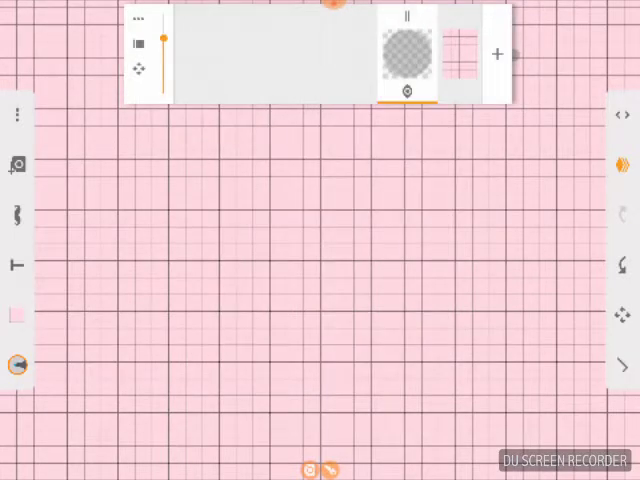
- Add two layers and draw a pale cream scribble at upper right on the second
left_click(497, 54)
left_click(497, 54)
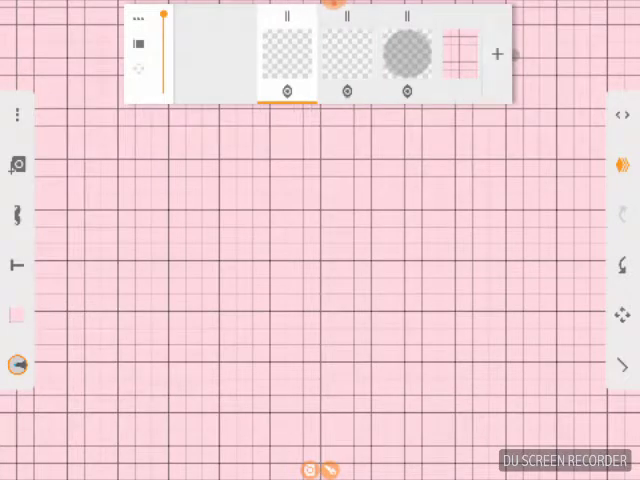
left_click(347, 54)
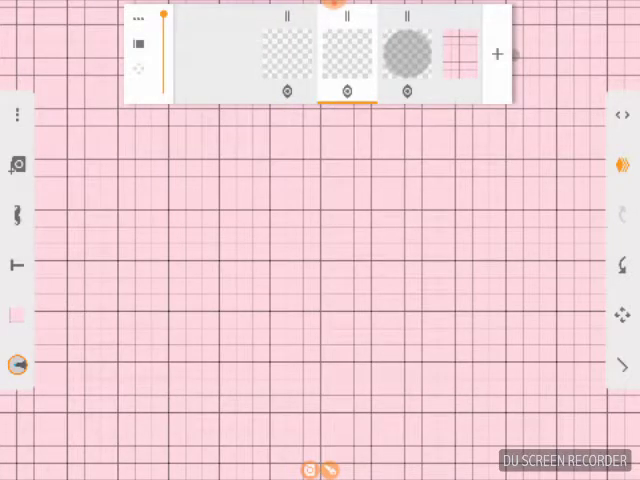
left_click(17, 214)
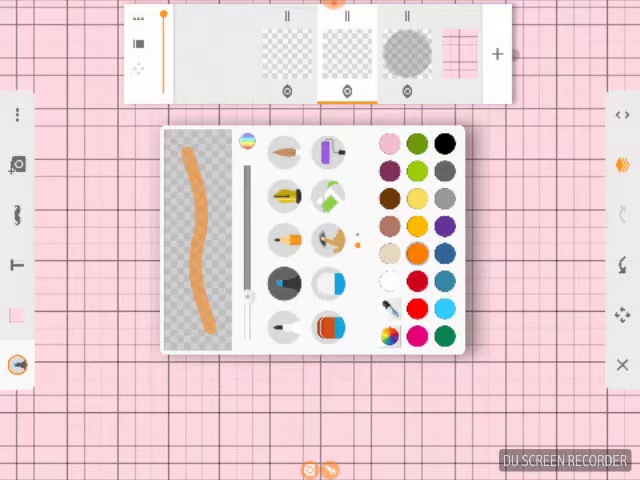
left_click(389, 254)
left_click(480, 420)
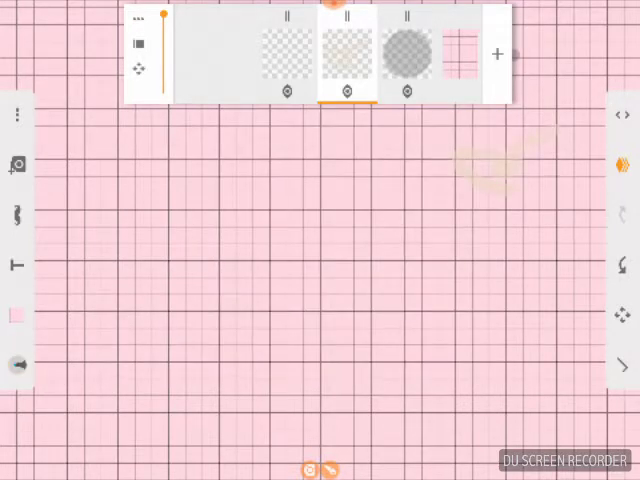
left_click_drag(520, 170, 545, 100)
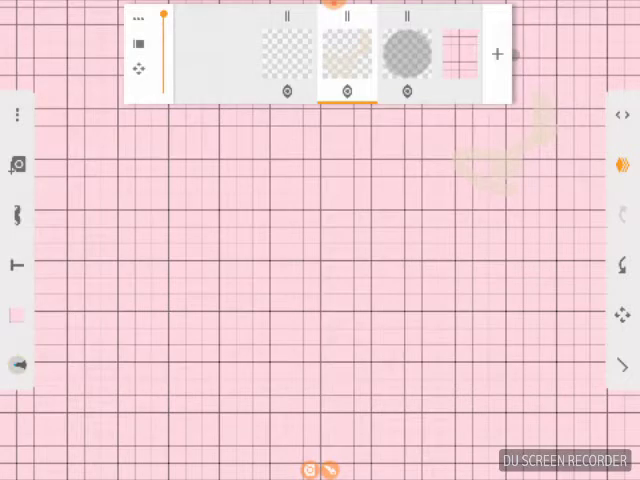
- Draw a yellow e-shaped scribble near the centre of the canvas
left_click(17, 214)
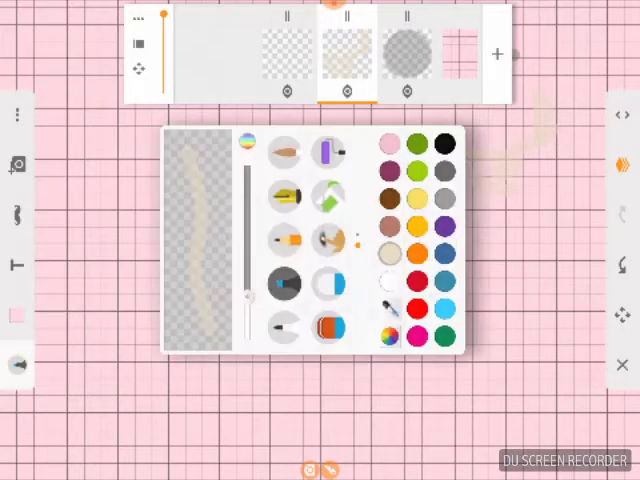
left_click(416, 199)
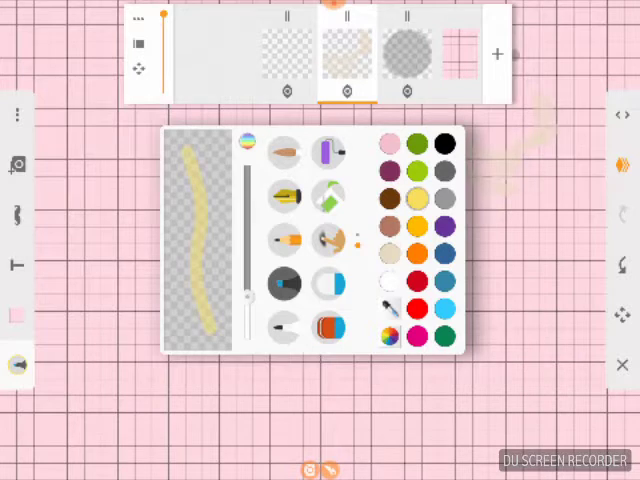
left_click(320, 420)
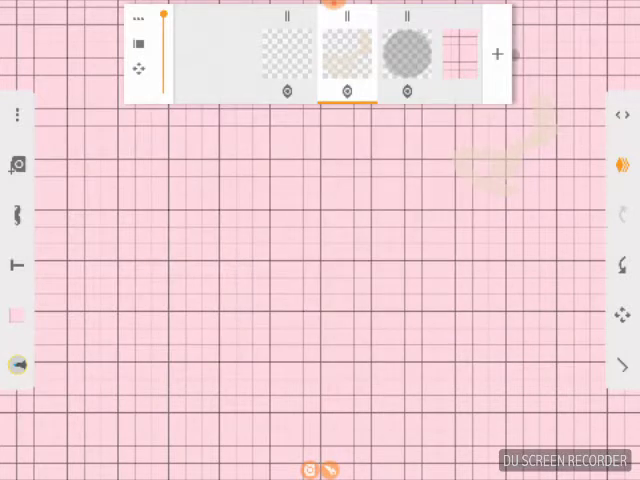
left_click_drag(290, 230, 350, 260)
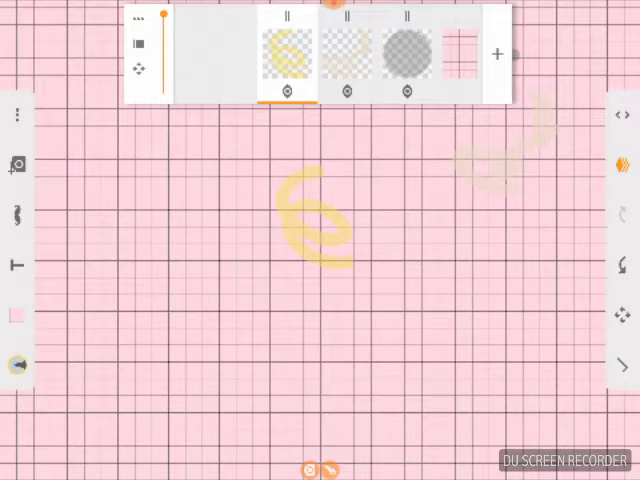
- Add an empty layer above the grey-circle layer and set the brush to red
left_click(407, 53)
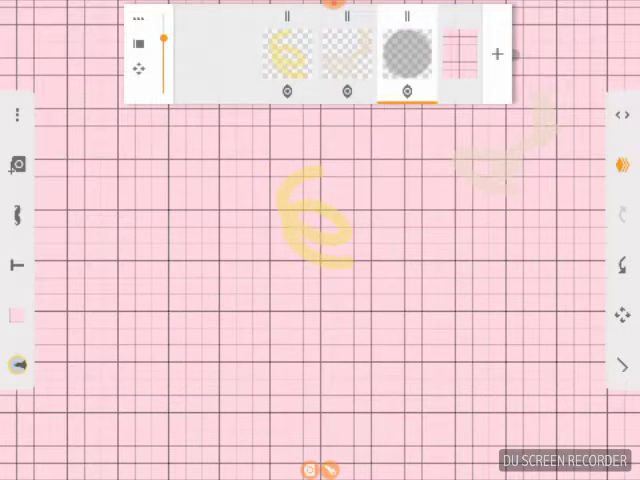
left_click(497, 54)
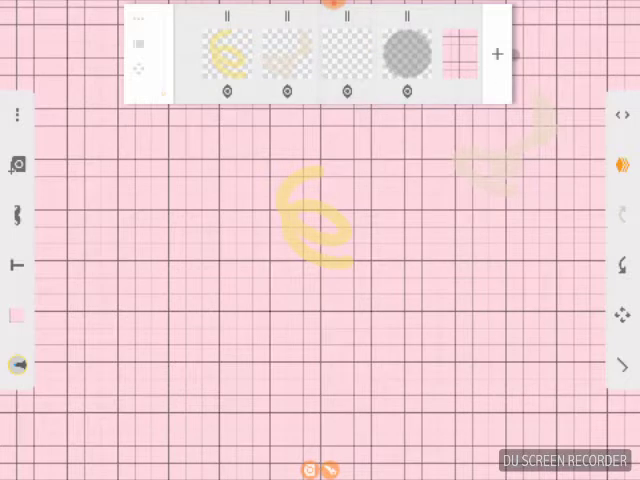
left_click(17, 363)
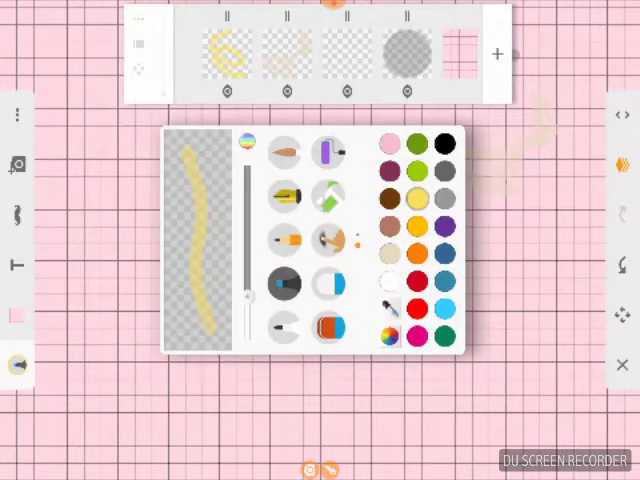
left_click(417, 281)
left_click(320, 430)
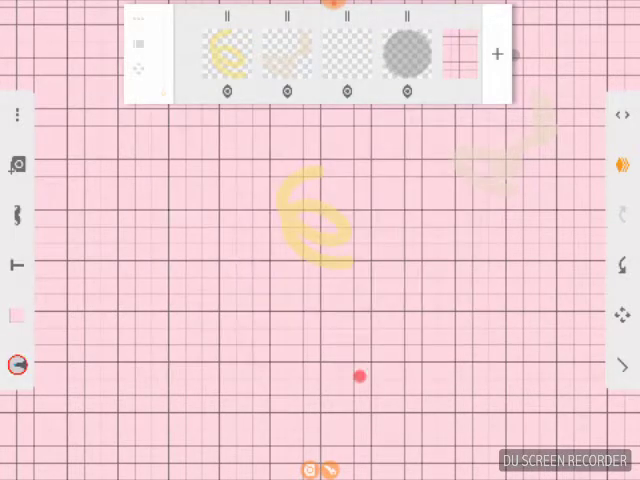
- Draw a red stroke near the bottom and a filled red c-shape on the third layer
mouse_move(360, 378)
left_mouse_down()
mouse_move(272, 386)
mouse_move(300, 345)
mouse_move(350, 296)
mouse_move(365, 375)
left_mouse_up()
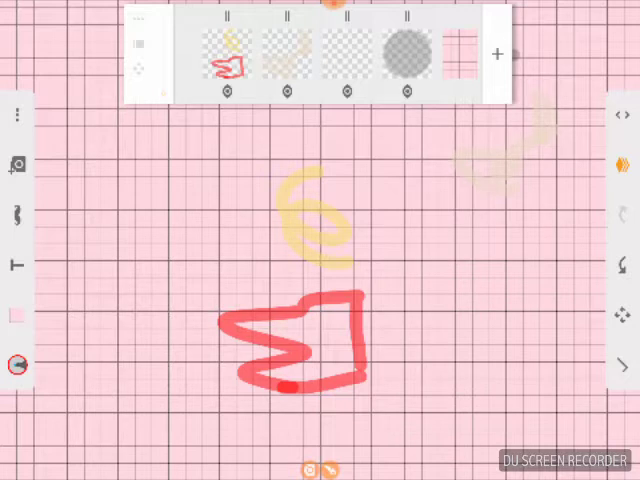
left_click(347, 54)
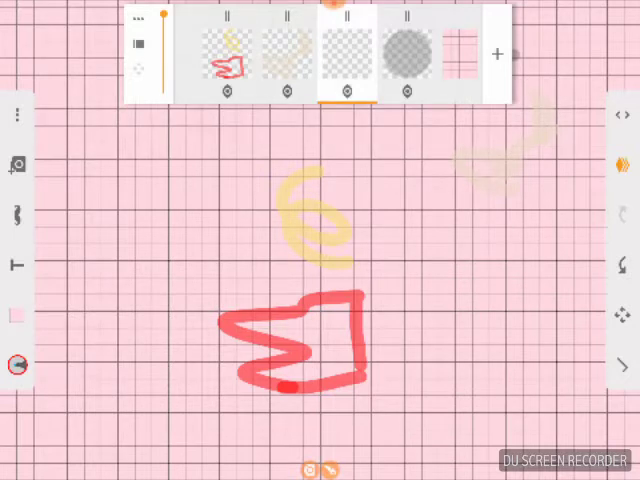
left_click(17, 188)
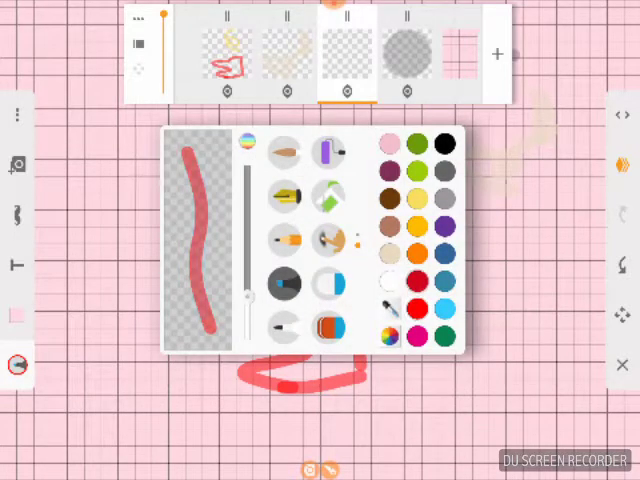
left_click(320, 420)
left_click_drag(165, 350, 175, 375)
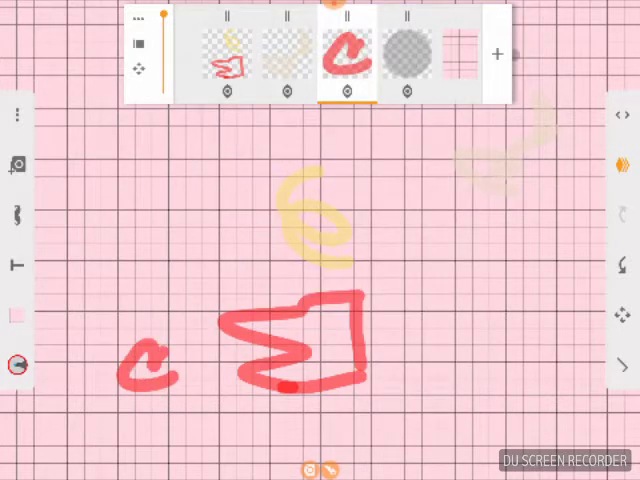
mouse_move(150, 355)
left_mouse_down()
mouse_move(165, 375)
mouse_move(200, 345)
mouse_move(195, 360)
left_mouse_up()
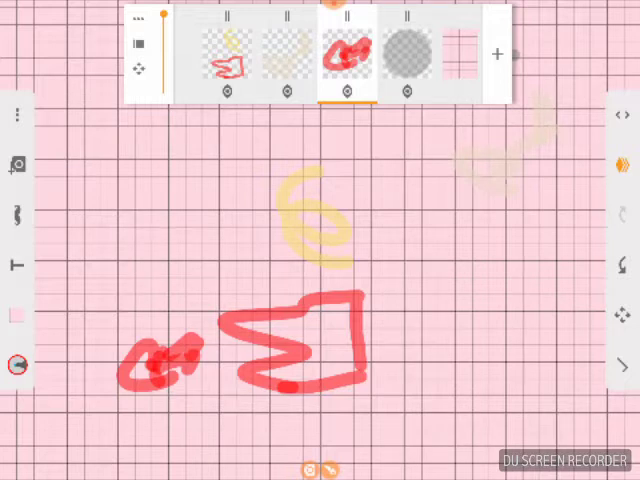
- Set the brush colour to yellow using the custom colour picker
left_click(621, 165)
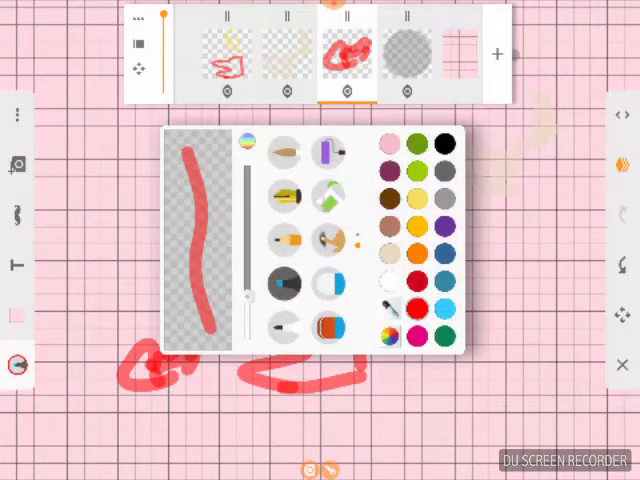
left_click(390, 336)
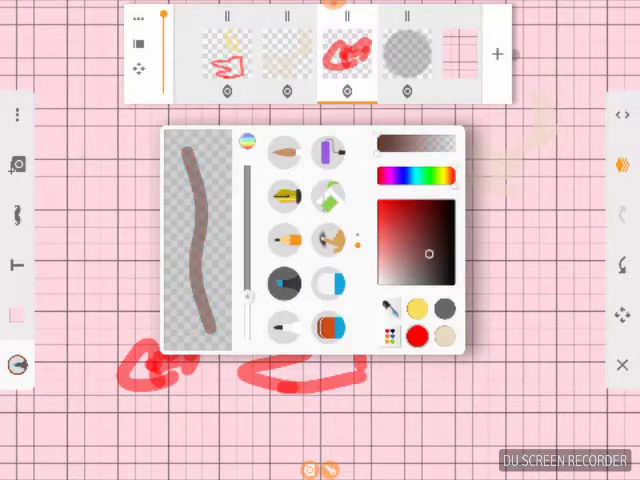
left_click(417, 310)
left_click(540, 400)
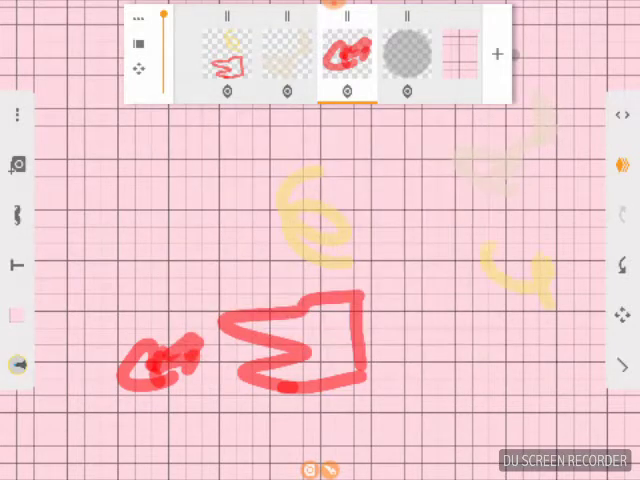
- Sweep thick yellow diagonal strokes across the right side and from the upper left
left_click_drag(545, 300, 360, 152)
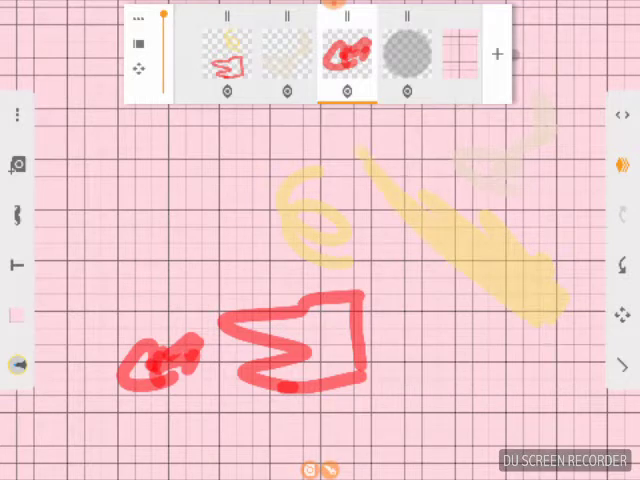
left_click_drag(345, 145, 595, 325)
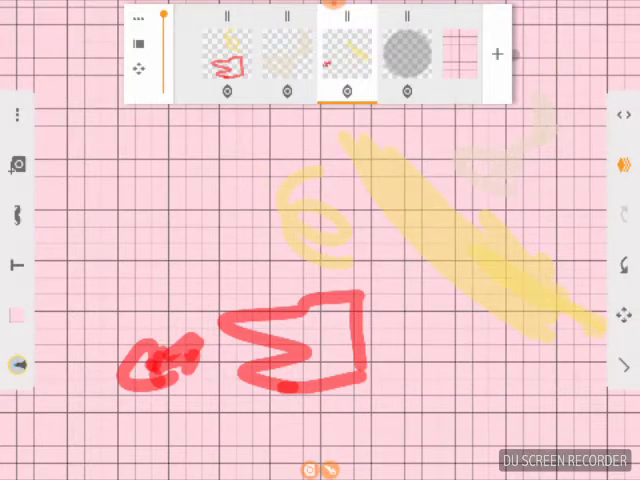
left_click_drag(400, 280, 590, 385)
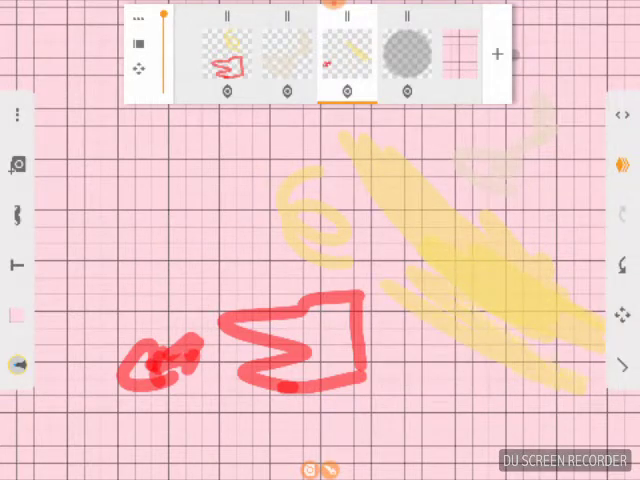
left_click_drag(110, 150, 400, 310)
left_click_drag(410, 340, 590, 410)
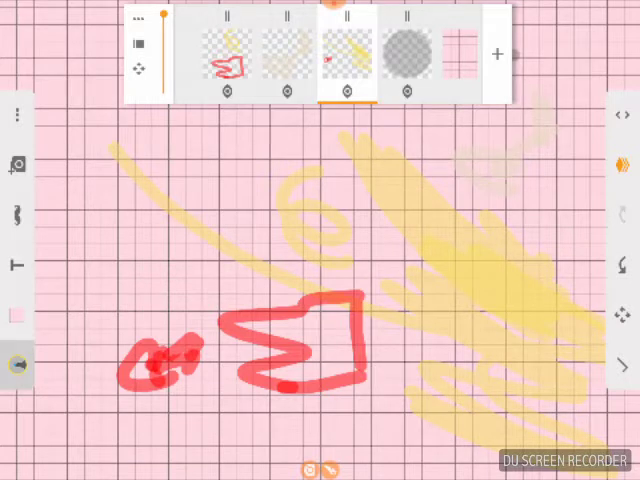
- Select the top layer and pick orange as the brush colour
left_click(17, 363)
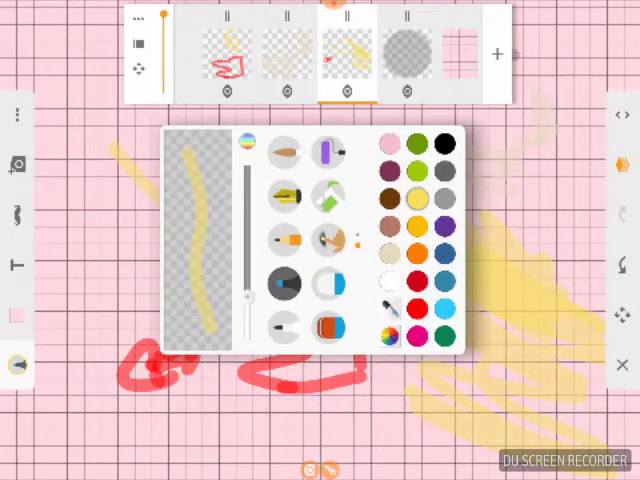
left_click(497, 54)
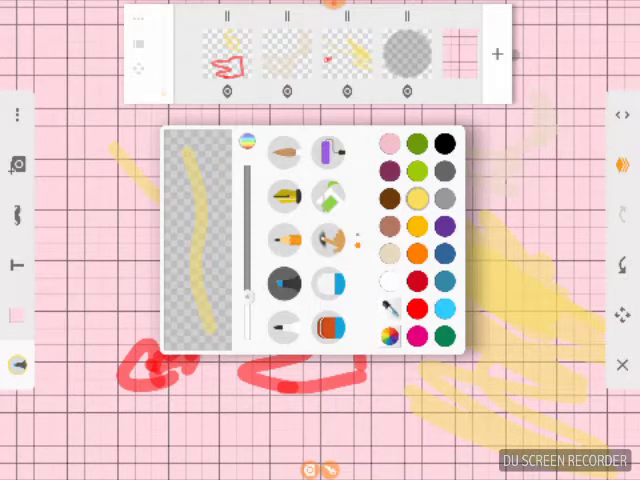
left_click(418, 254)
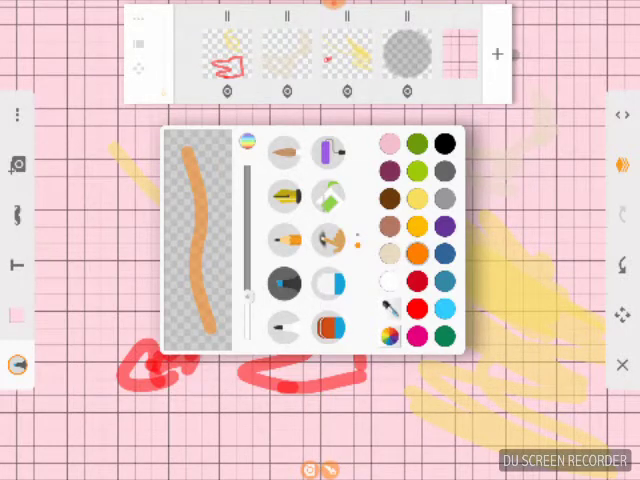
left_click(500, 400)
- Scribble orange across the top, looping at top right and extending to the left edge
left_click_drag(580, 110, 565, 180)
left_click_drag(580, 60, 570, 170)
mouse_move(560, 70)
left_mouse_down()
mouse_move(590, 150)
mouse_move(460, 110)
left_mouse_up()
mouse_move(540, 60)
left_mouse_down()
mouse_move(320, 135)
mouse_move(500, 180)
left_mouse_up()
left_click_drag(250, 120, 450, 175)
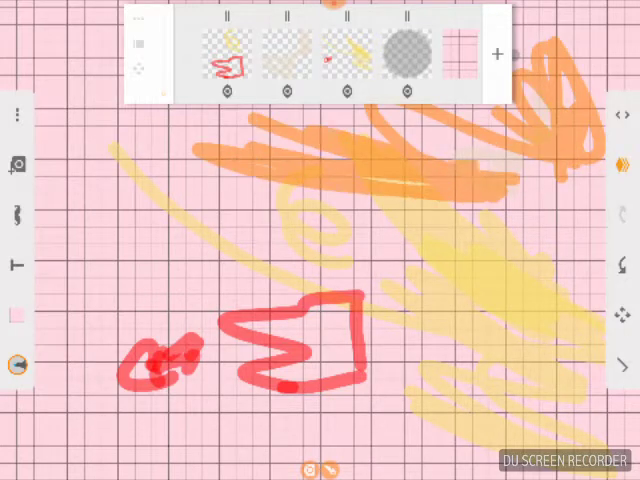
left_click_drag(180, 130, 400, 160)
left_click_drag(105, 135, 250, 150)
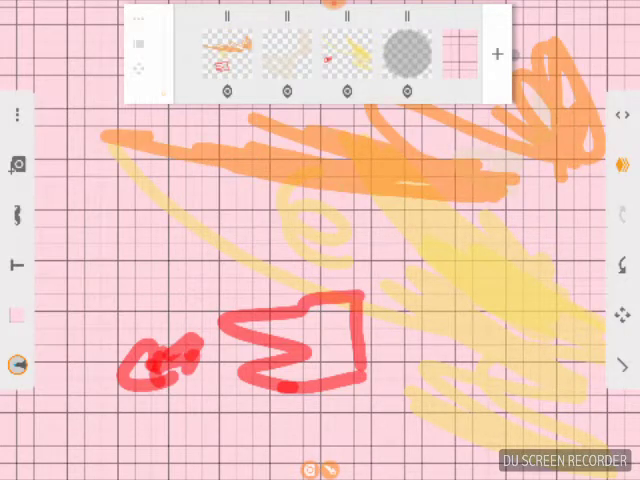
left_click_drag(45, 130, 440, 155)
left_click_drag(45, 150, 300, 160)
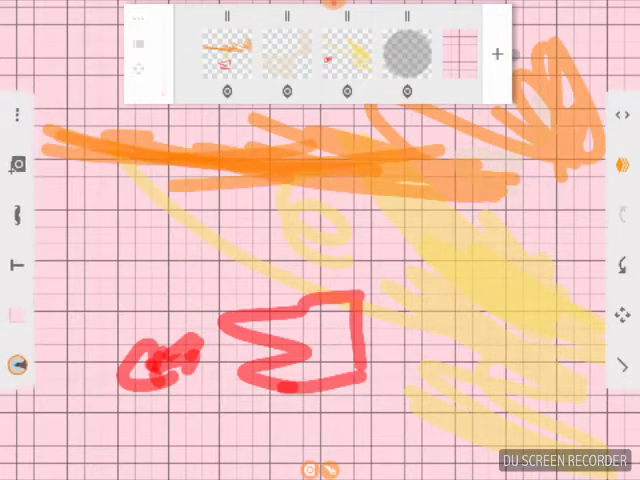
mouse_move(80, 130)
left_mouse_down()
mouse_move(35, 135)
mouse_move(35, 165)
left_mouse_up()
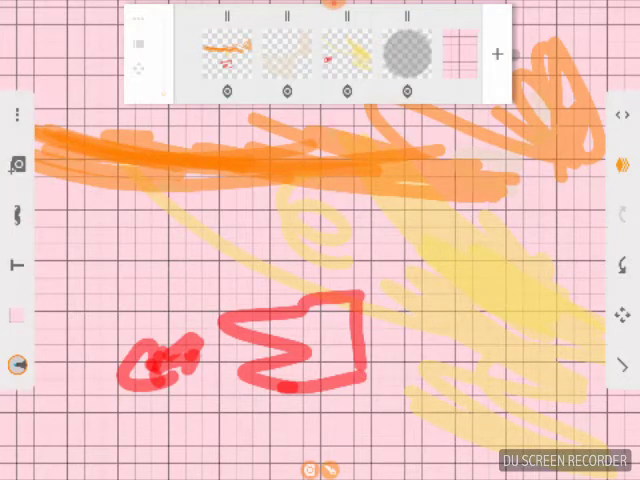
- Add a camera-captured photo to the canvas and confirm its placement at left
left_click(17, 164)
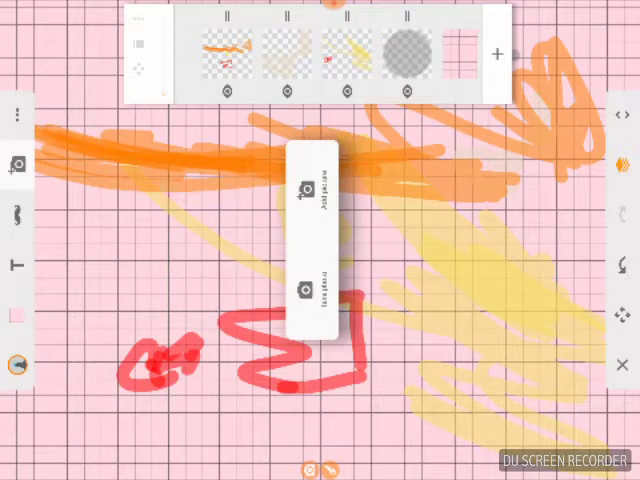
left_click(307, 190)
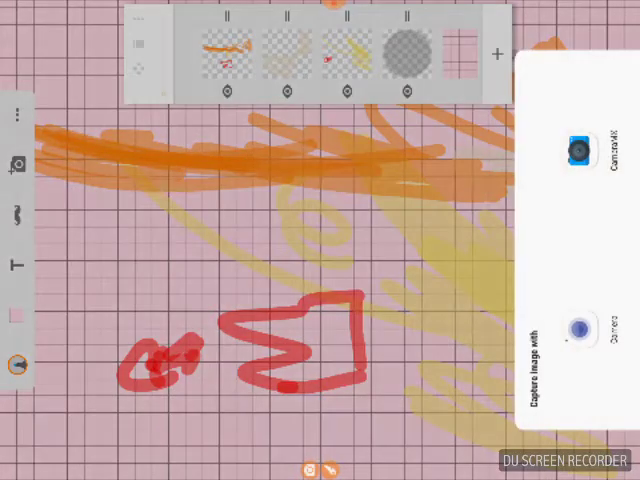
key("Escape")
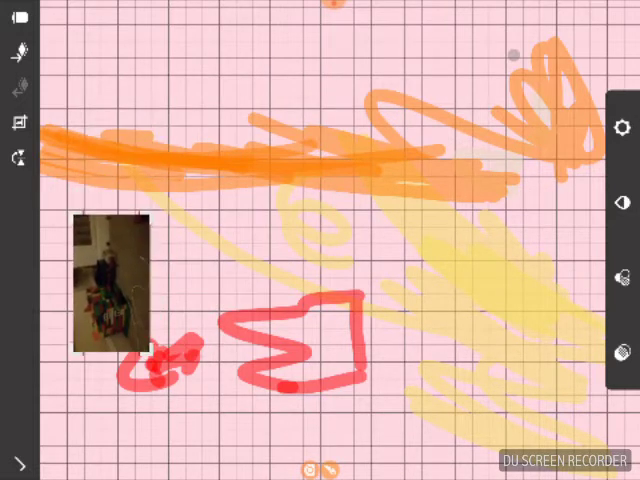
left_click(19, 16)
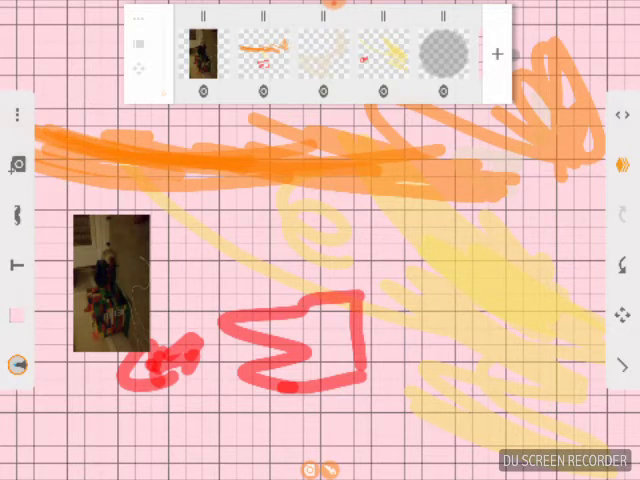
- Commit the photo so it shows as a new layer thumbnail
left_click(334, 8)
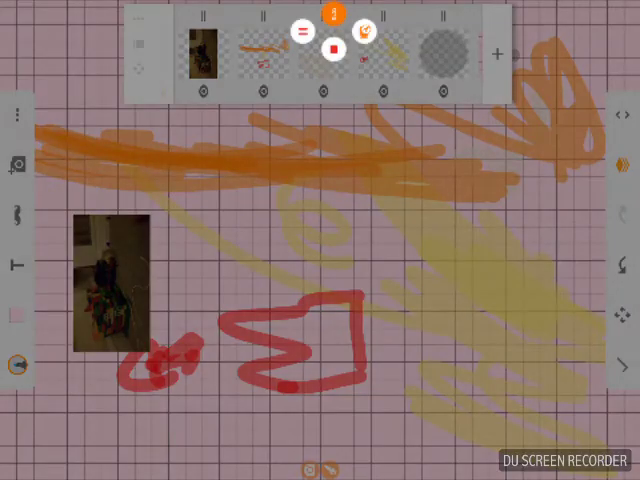